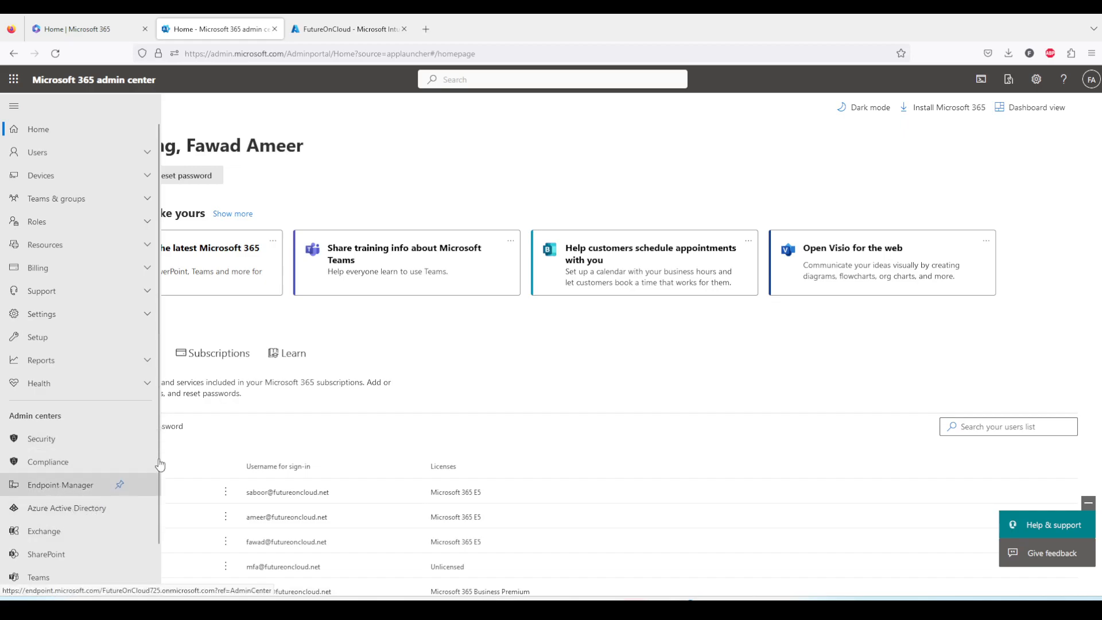
# Switch to the Intune admin center and open the properties of the AppProtection policy under the app protection policies
pyautogui.click(315, 29)
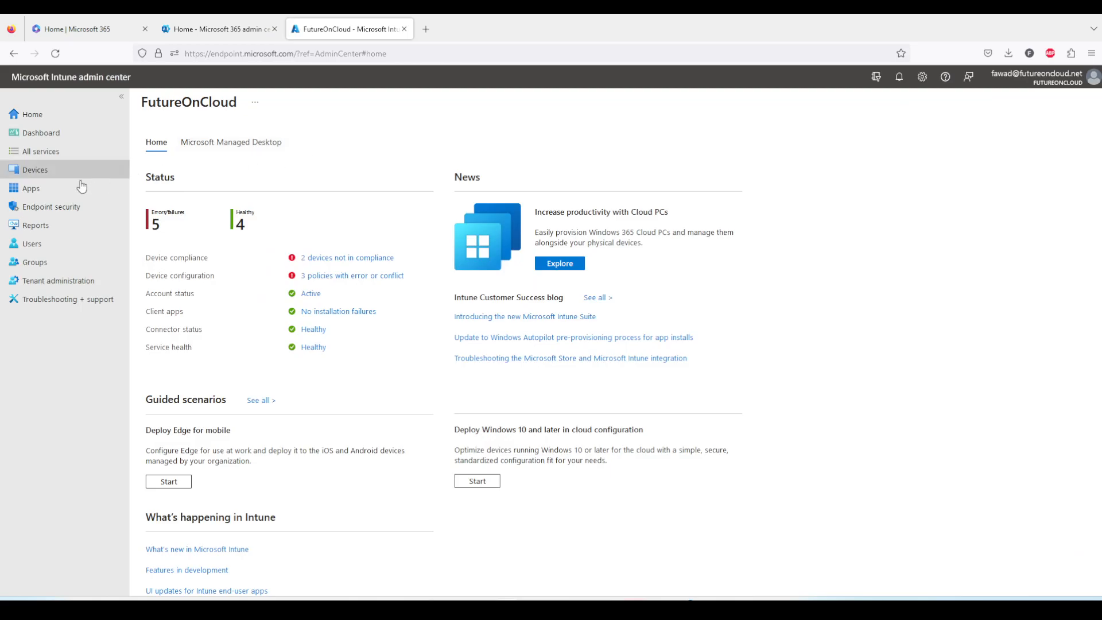
pyautogui.click(42, 193)
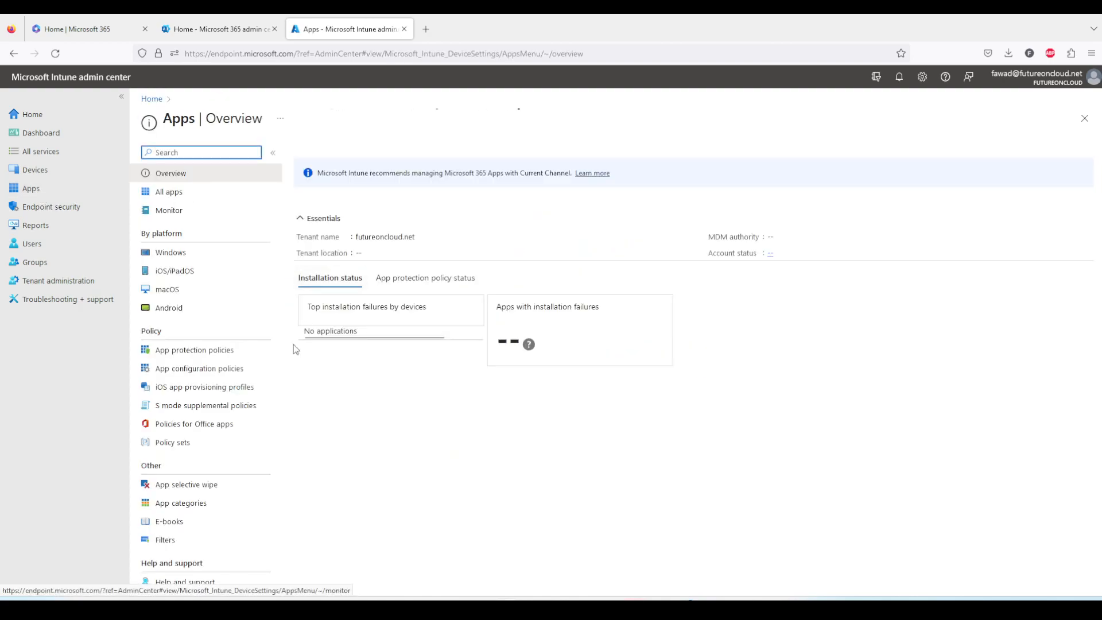
pyautogui.click(202, 357)
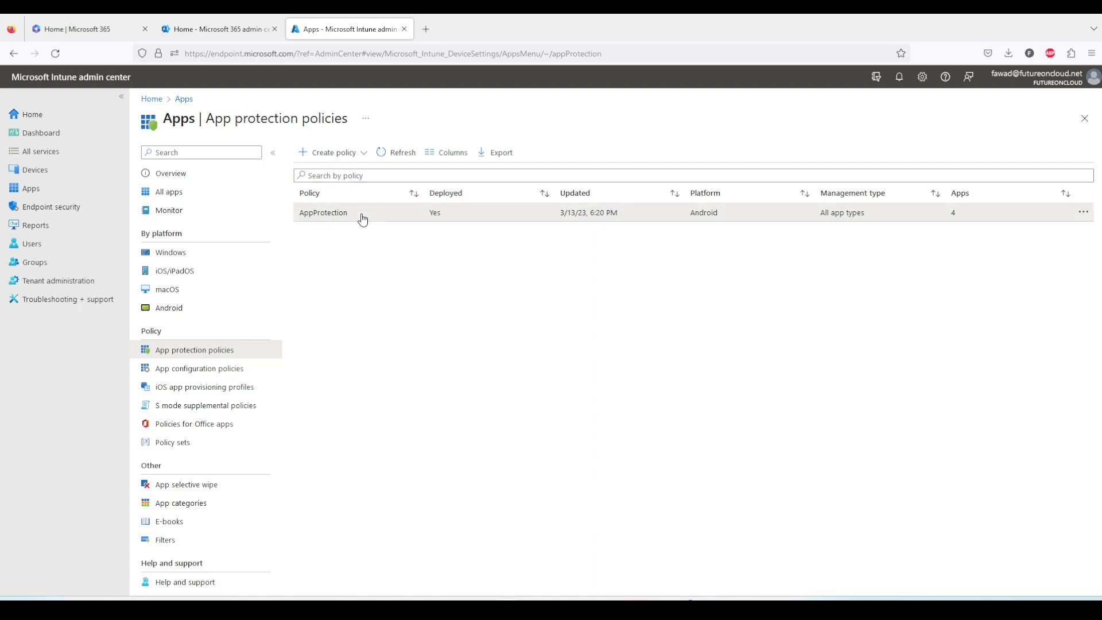
pyautogui.click(361, 215)
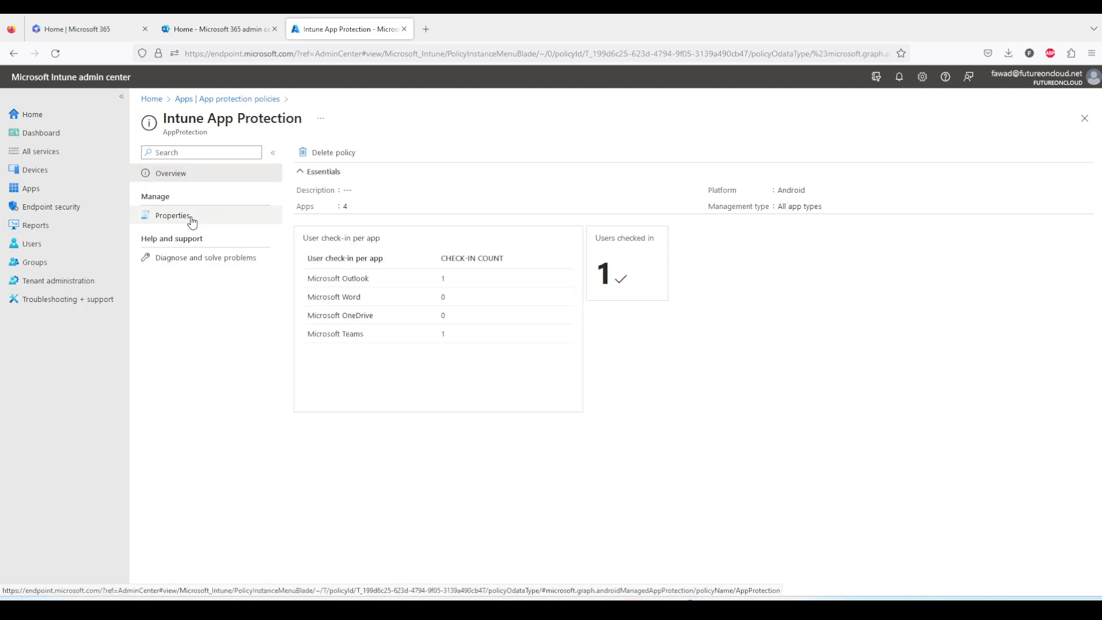
pyautogui.click(191, 218)
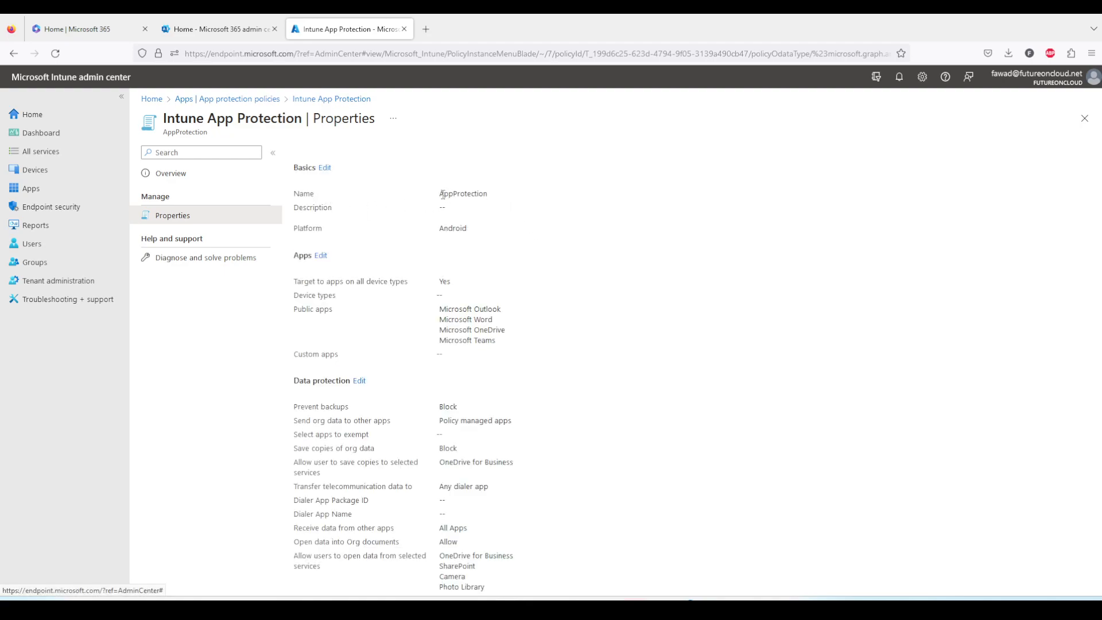
# Examine the policy's name, platform, device type targeting and list of public apps in the Basics and Apps sections
pyautogui.moveTo(438, 194); pyautogui.dragTo(500, 198)
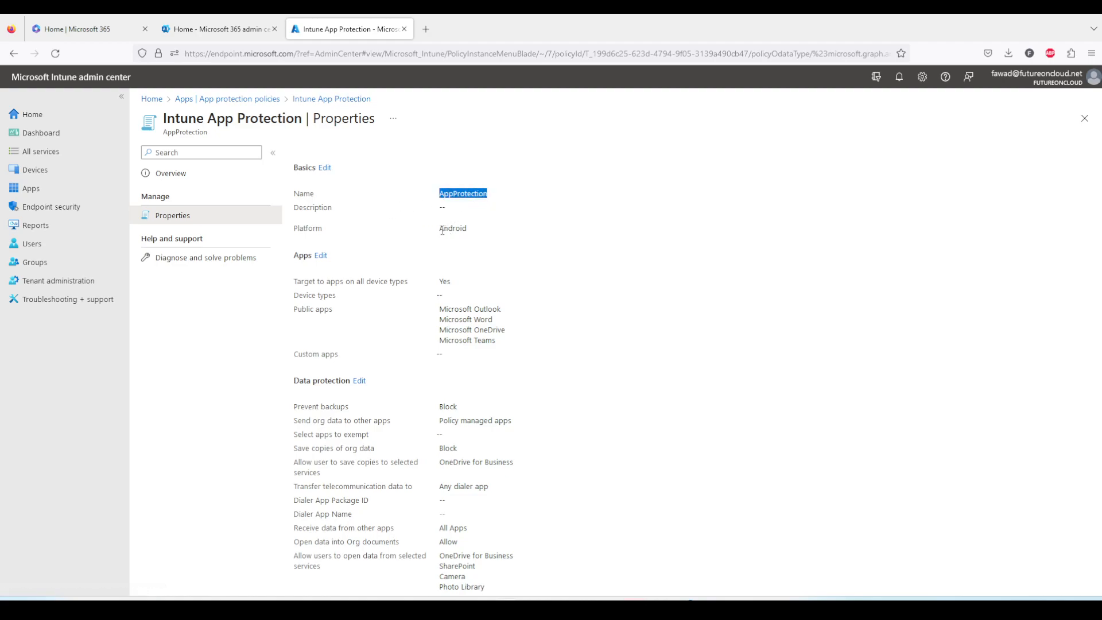
pyautogui.moveTo(441, 229); pyautogui.dragTo(484, 237)
pyautogui.scroll(-1, 478, 240)
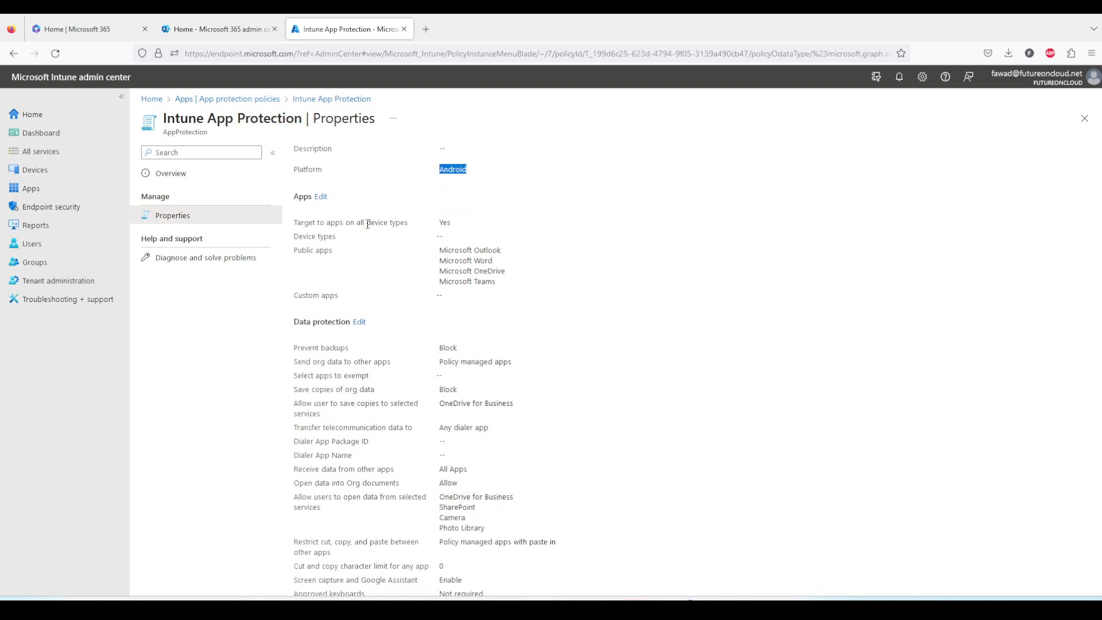
pyautogui.moveTo(443, 225); pyautogui.dragTo(471, 231)
pyautogui.moveTo(494, 284); pyautogui.dragTo(438, 249)
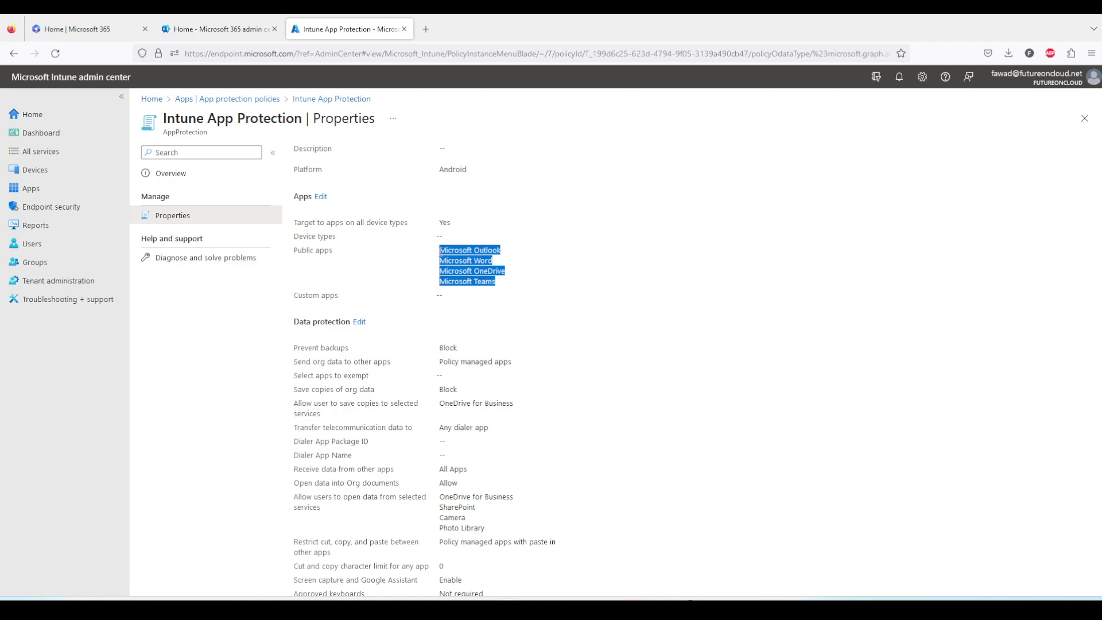
pyautogui.click(446, 256)
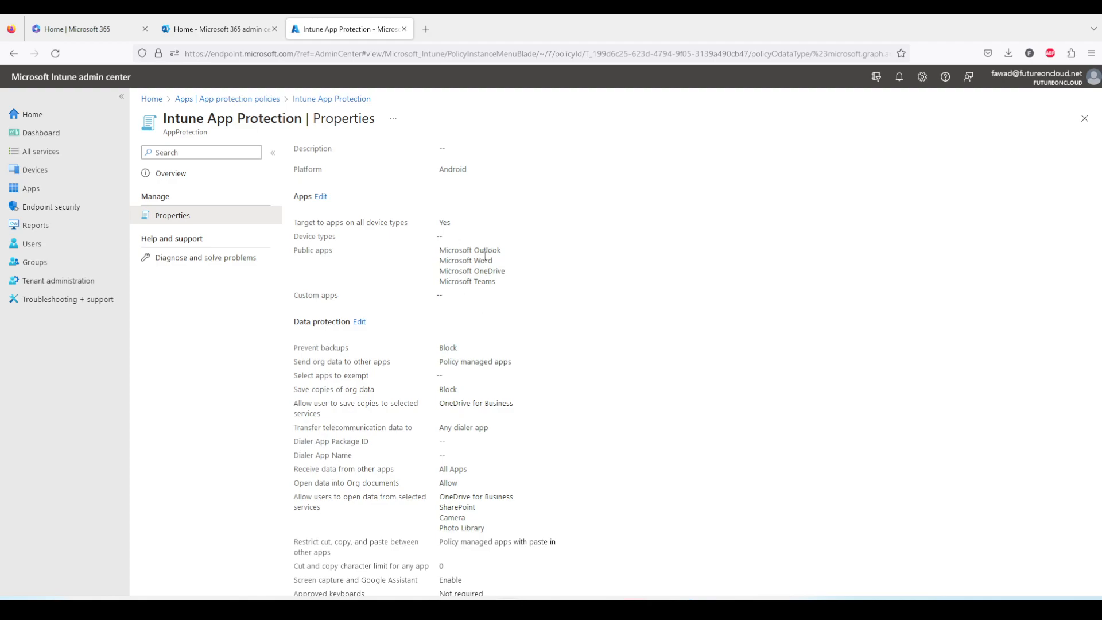
pyautogui.scroll(-3, 439, 313)
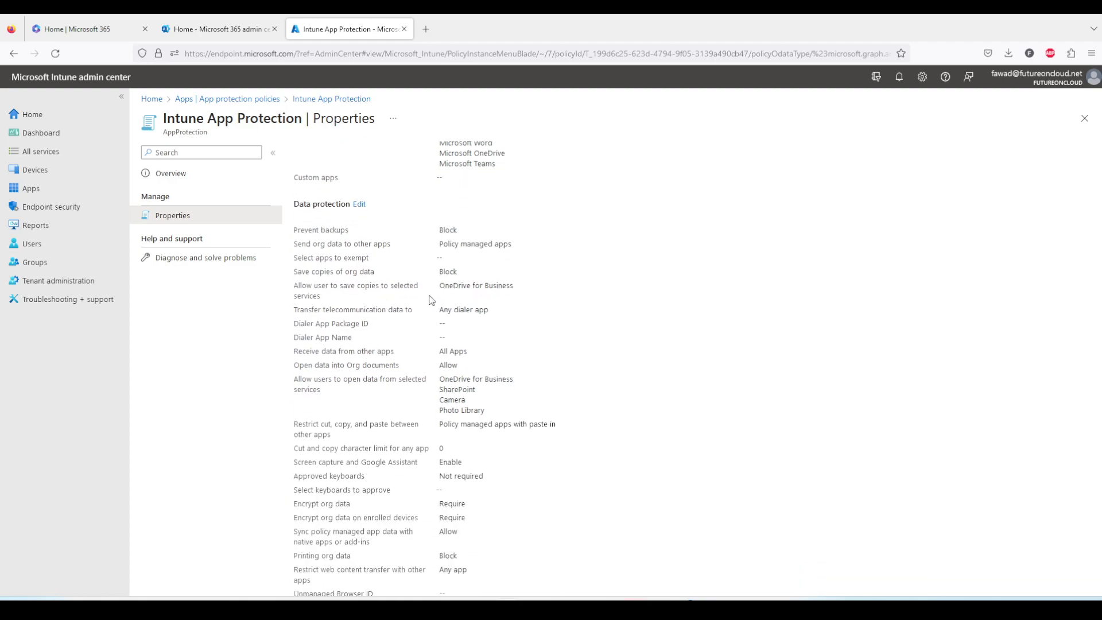
# Open the Data protection settings for editing and examine the data transfer options, including the services allowed for saving copies
pyautogui.click(359, 205)
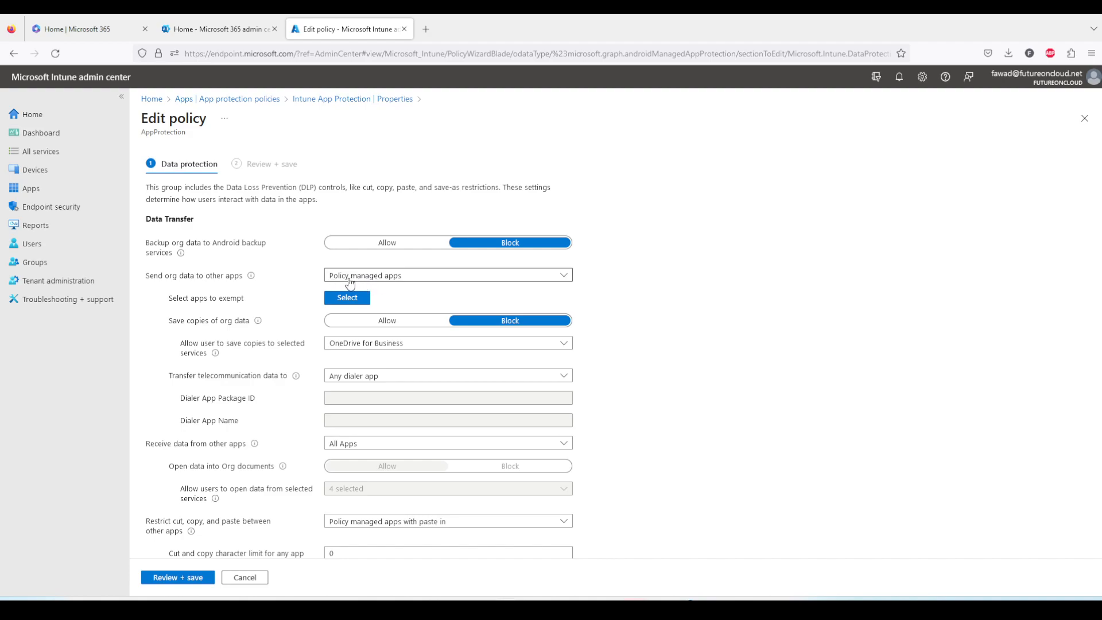
pyautogui.moveTo(254, 286)
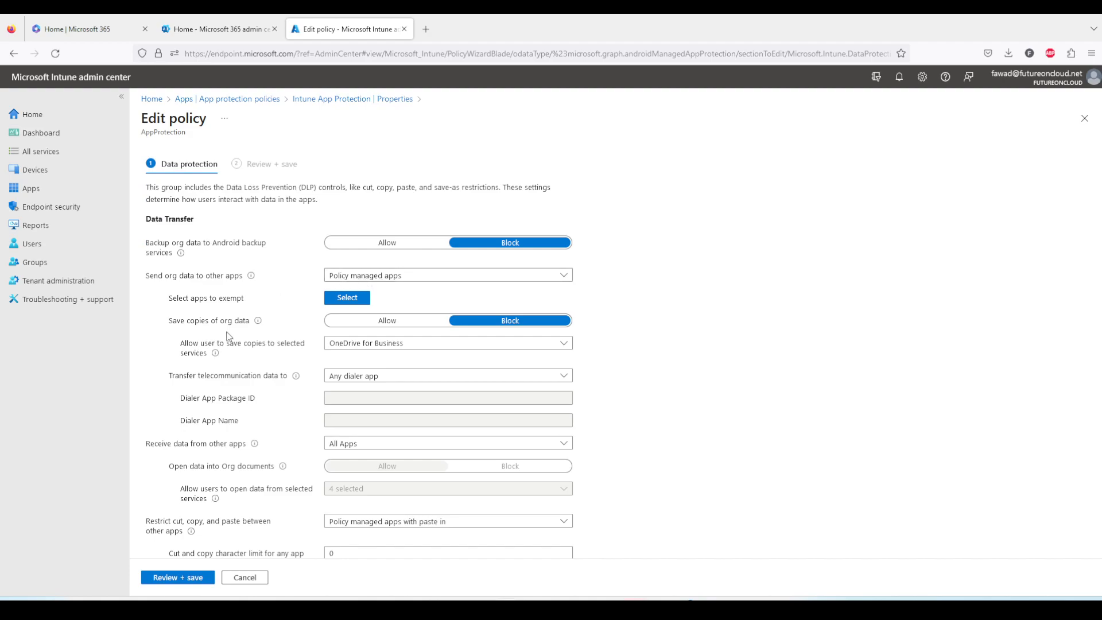
pyautogui.scroll(-3, 275, 313)
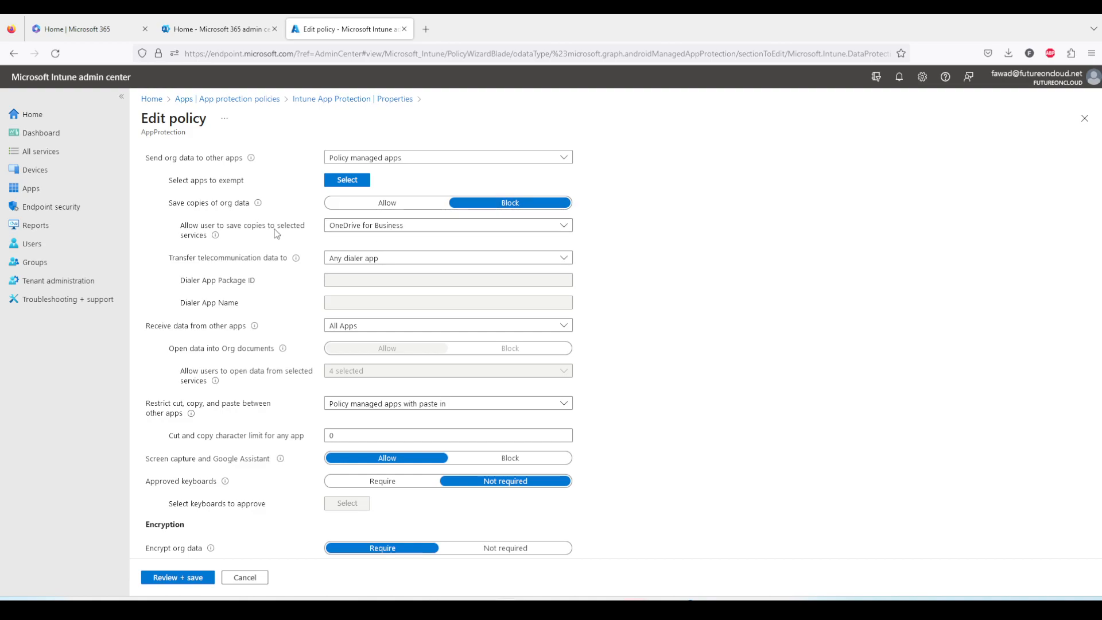
pyautogui.click(366, 232)
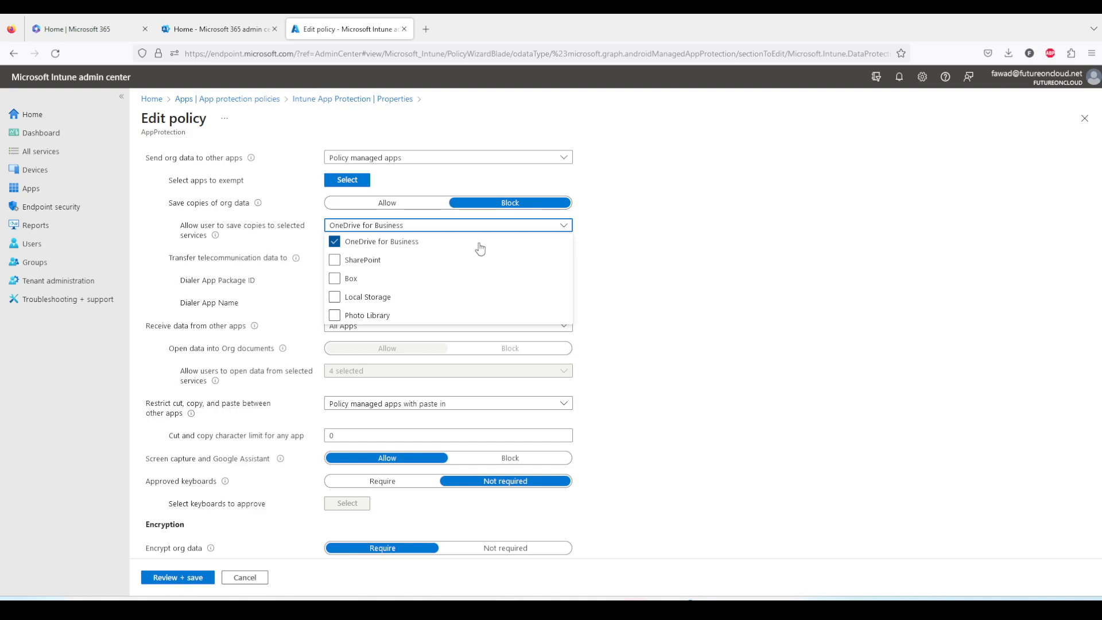
pyautogui.click(635, 225)
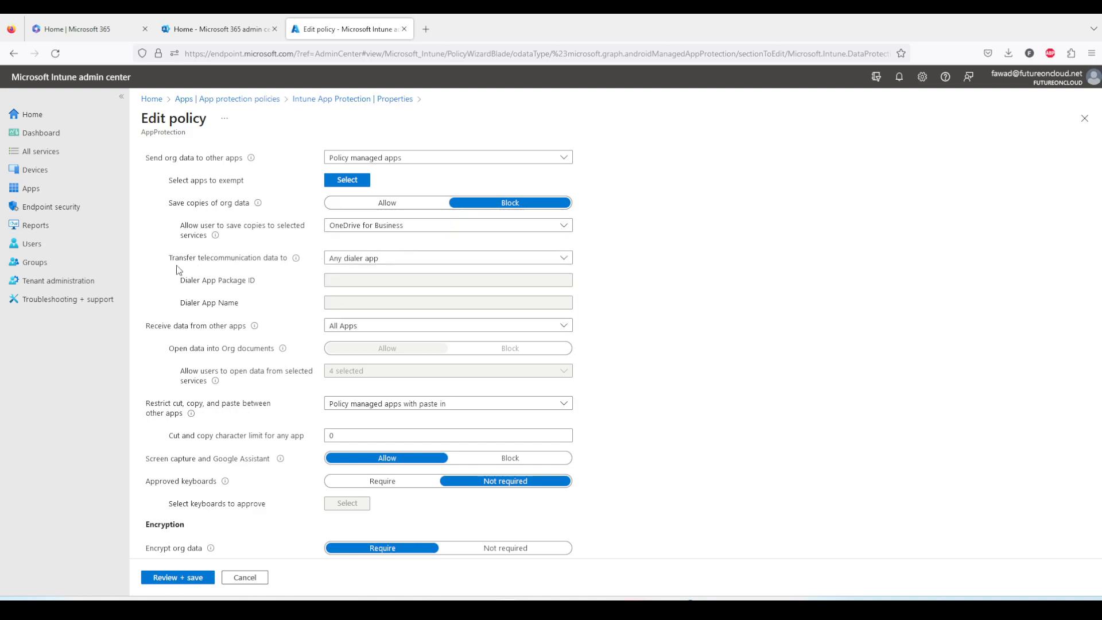
pyautogui.scroll(-1, 302, 287)
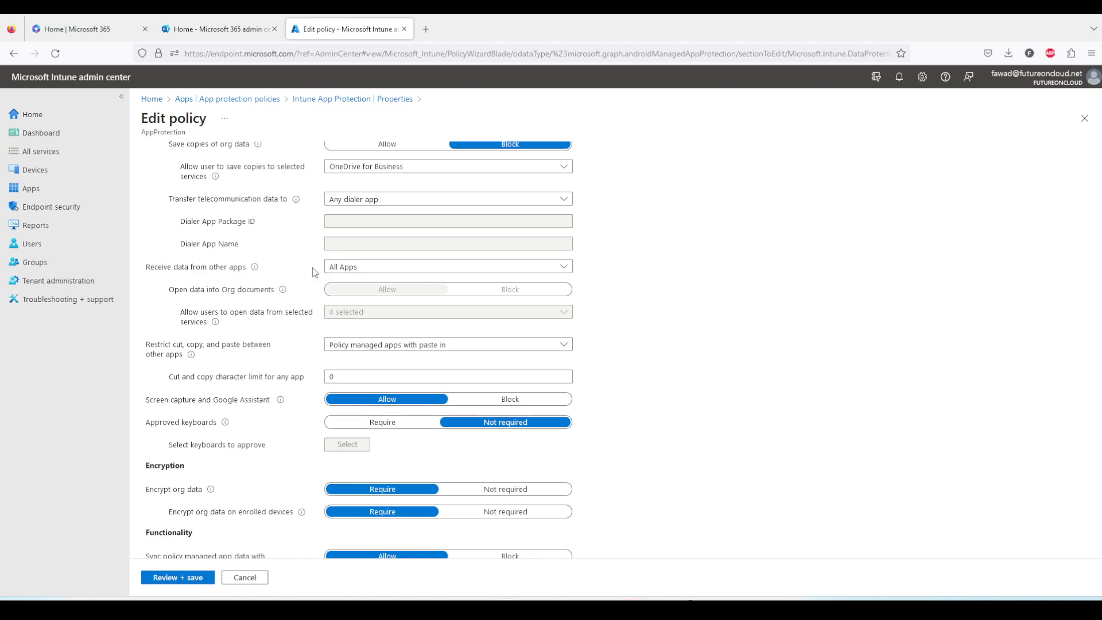
pyautogui.scroll(-1, 312, 270)
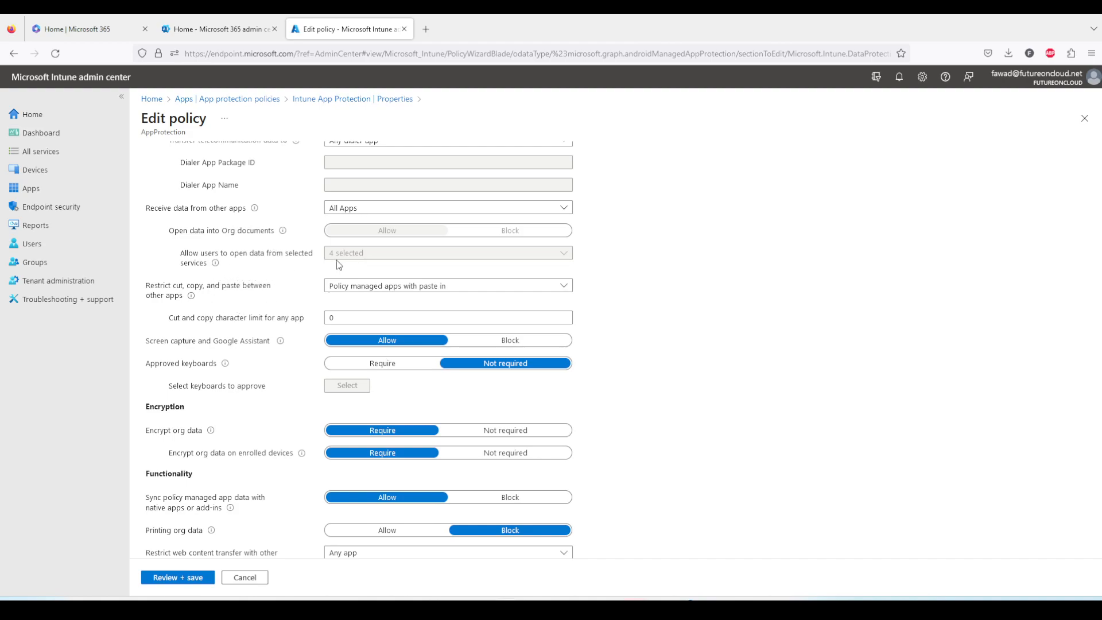
pyautogui.scroll(5, 347, 256)
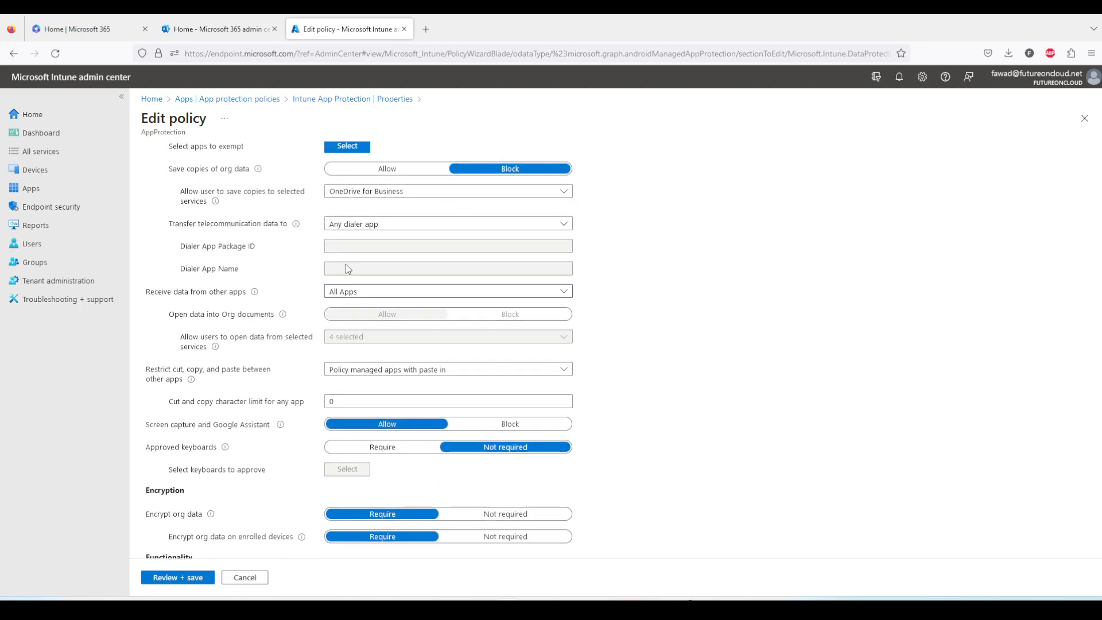
pyautogui.scroll(-5, 378, 334)
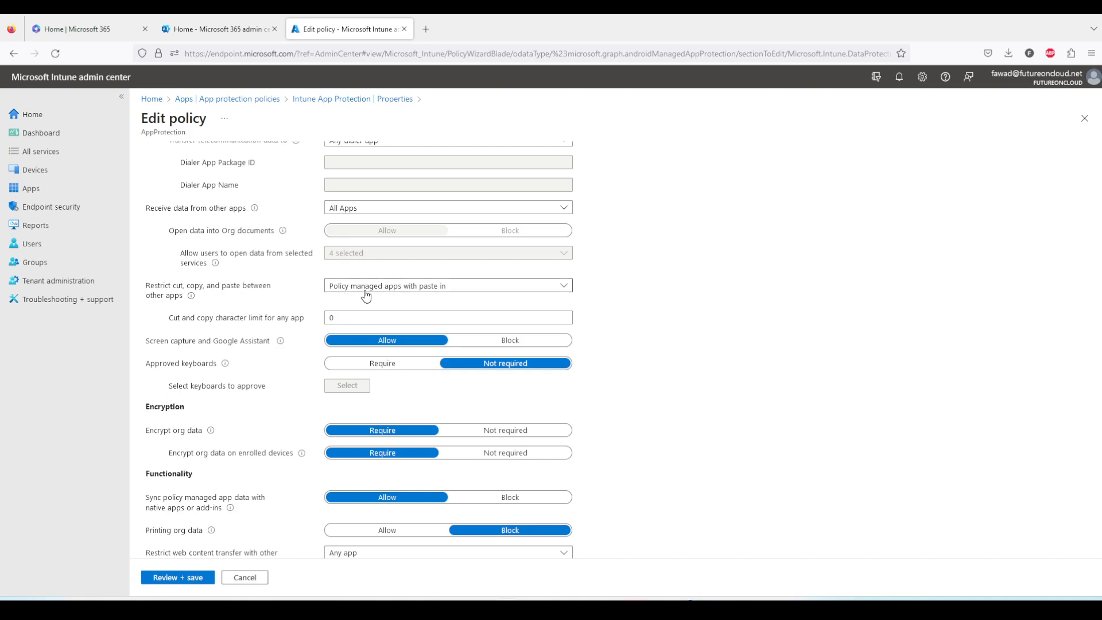
# Examine the cut, copy and paste restriction choices plus the encryption and functionality settings, review the summary and cancel the edit
pyautogui.click(447, 297)
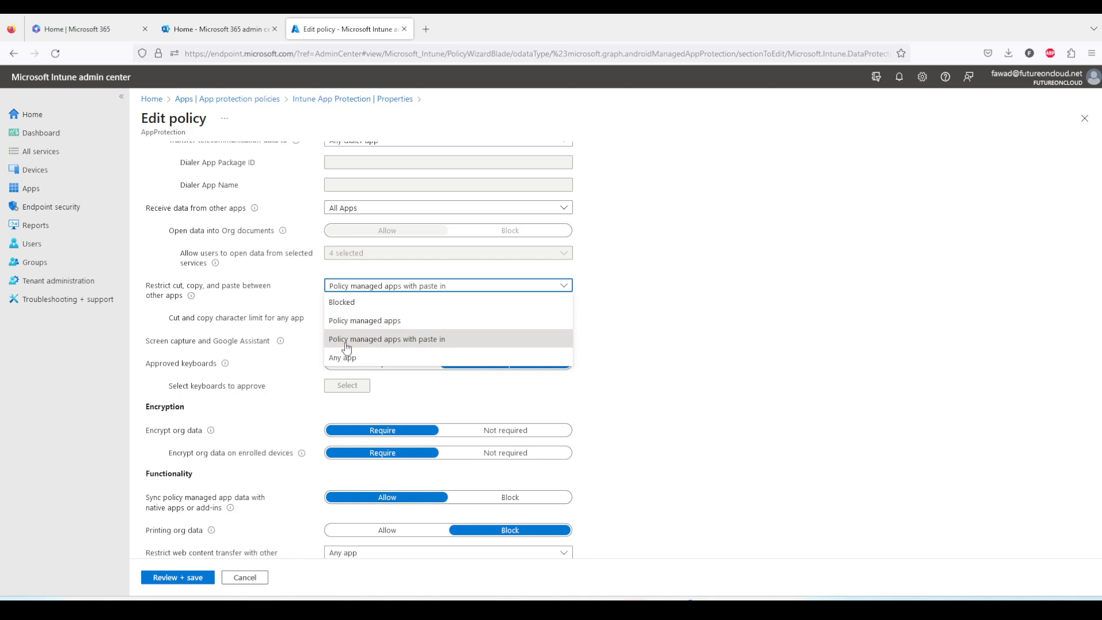
pyautogui.click(410, 344)
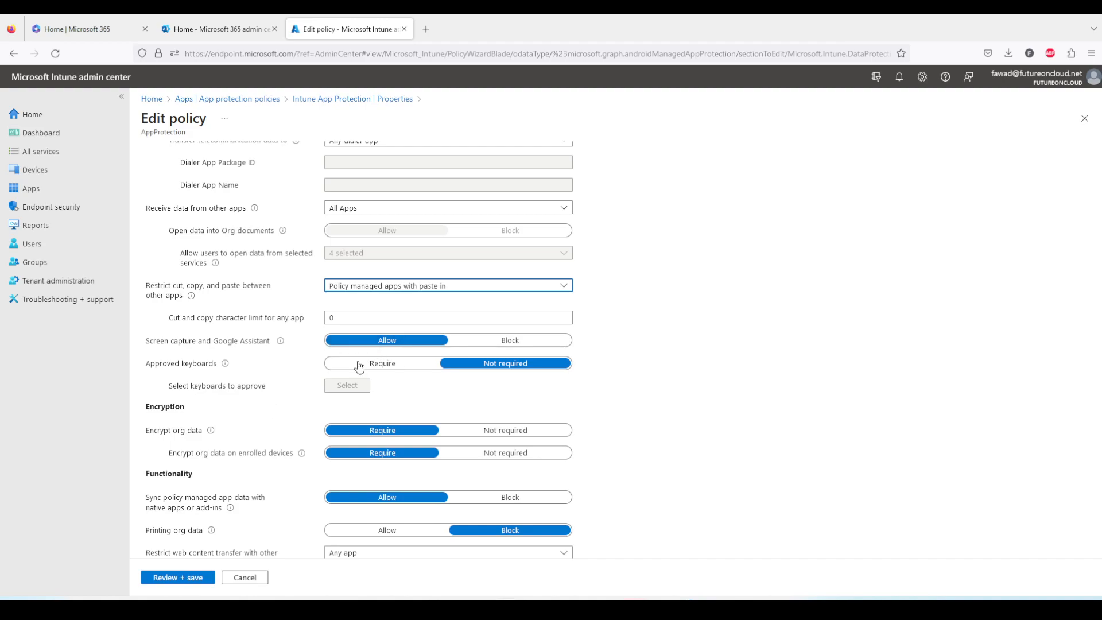
pyautogui.scroll(-1, 276, 404)
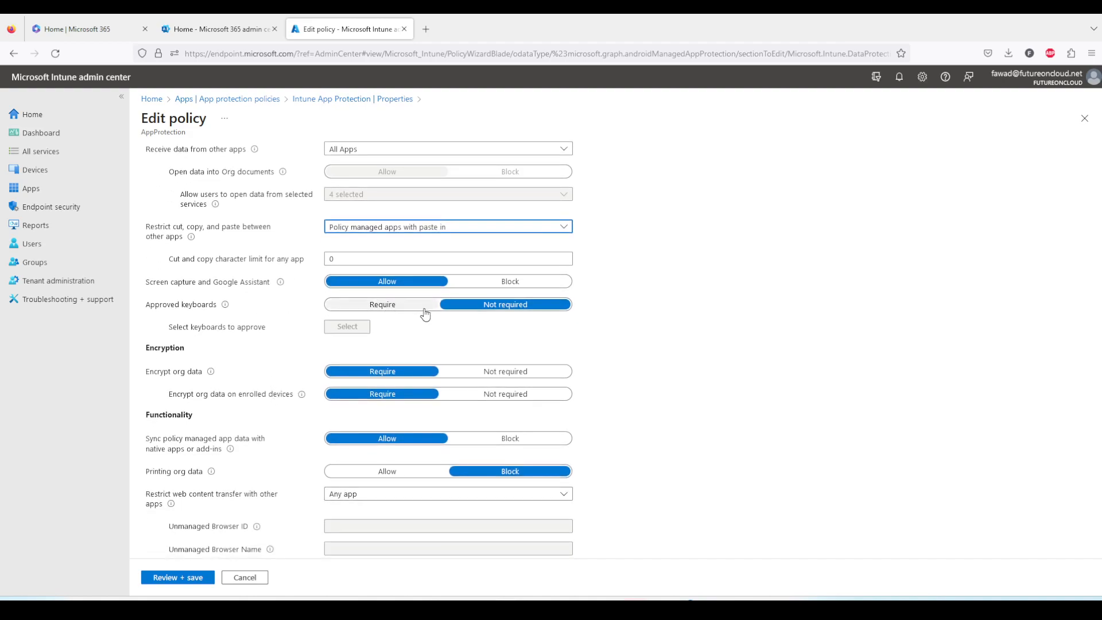
pyautogui.scroll(-1, 252, 391)
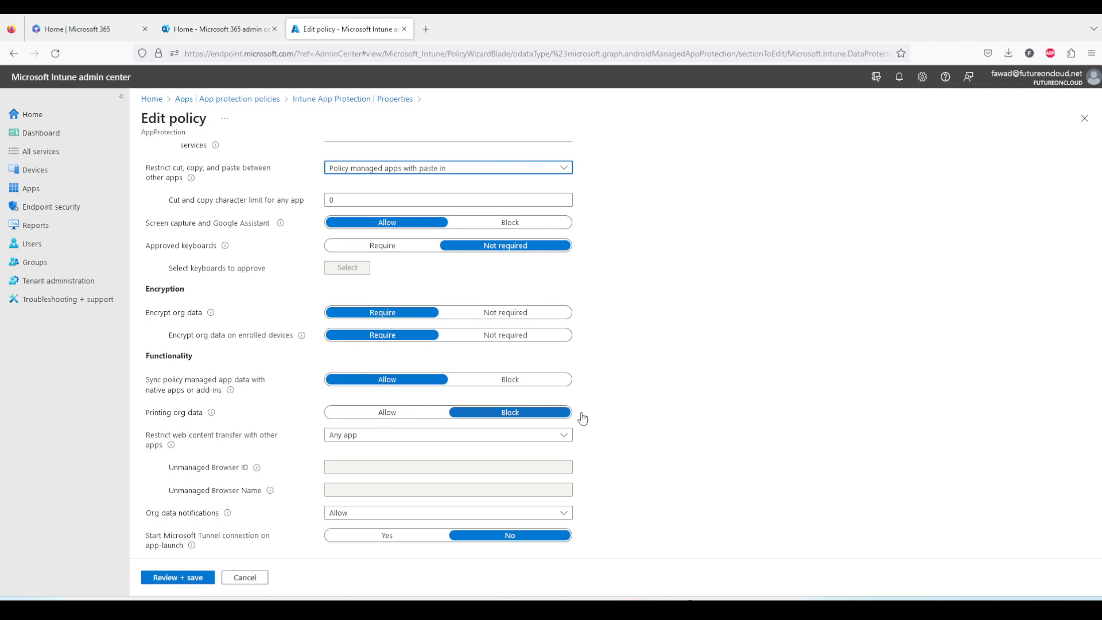
pyautogui.scroll(-1, 625, 418)
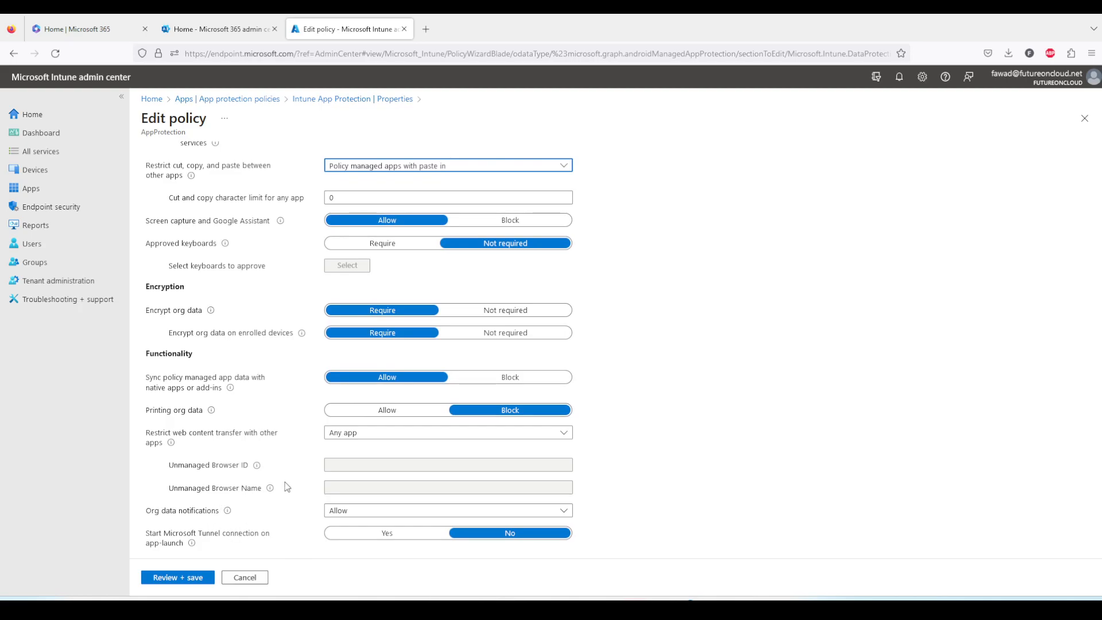
pyautogui.click(185, 580)
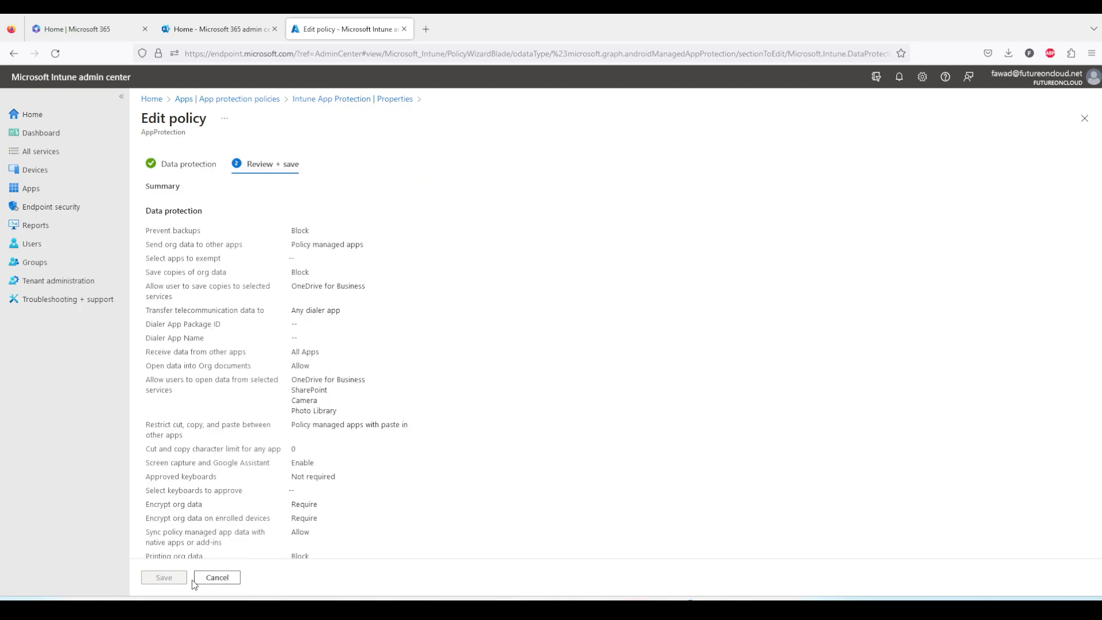
pyautogui.click(222, 577)
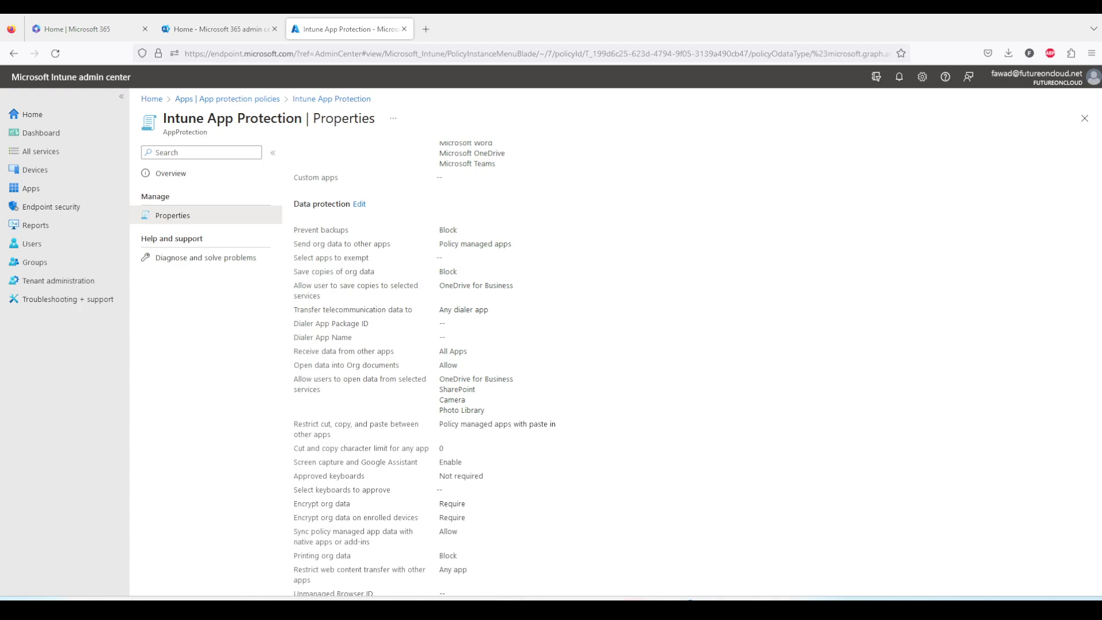
# Bring up the mirrored phone in LetsView for a brief look and return to the policy properties
pyautogui.click(808, 555)
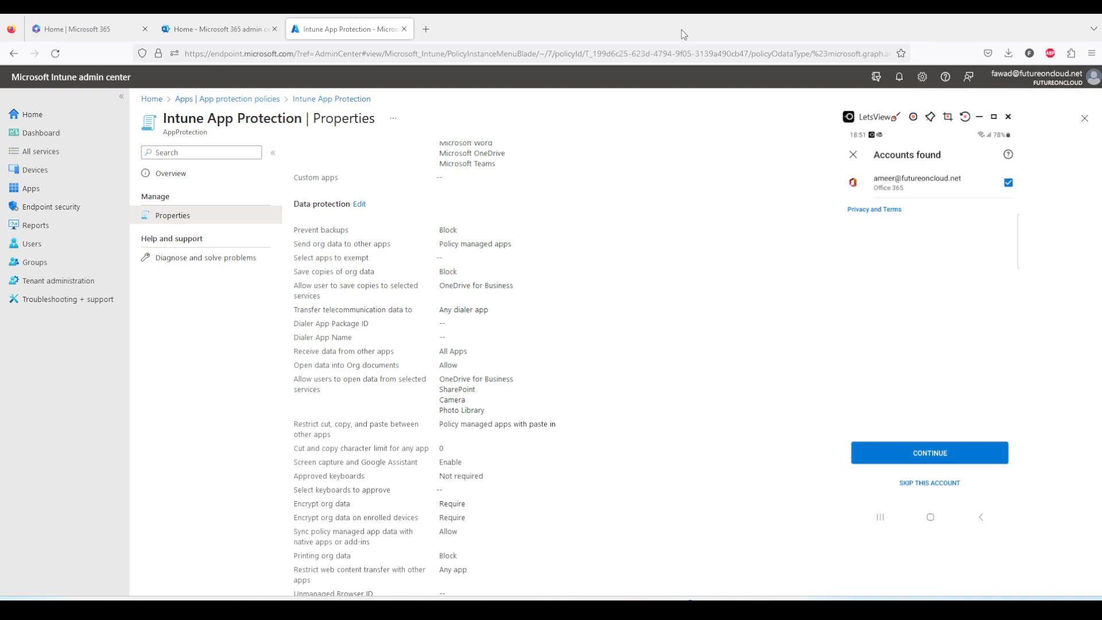
pyautogui.click(541, 307)
# Open the Access requirements for editing, examine the PIN, biometrics and credential settings, review the summary and cancel the edit
pyautogui.scroll(-5, 552, 364)
pyautogui.scroll(-3, 553, 364)
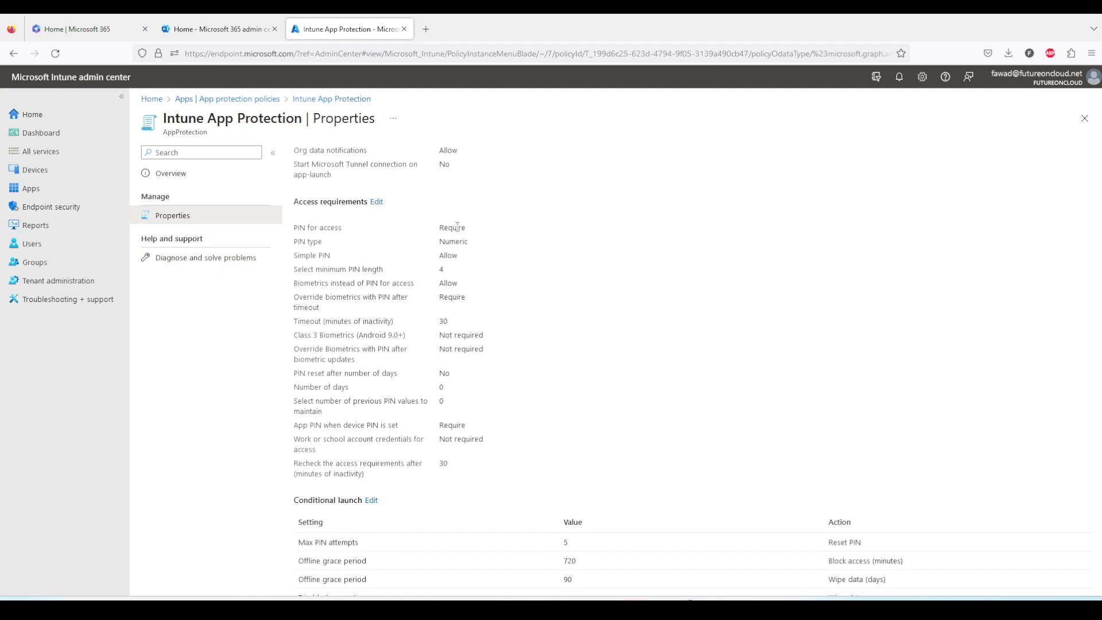
pyautogui.click(376, 202)
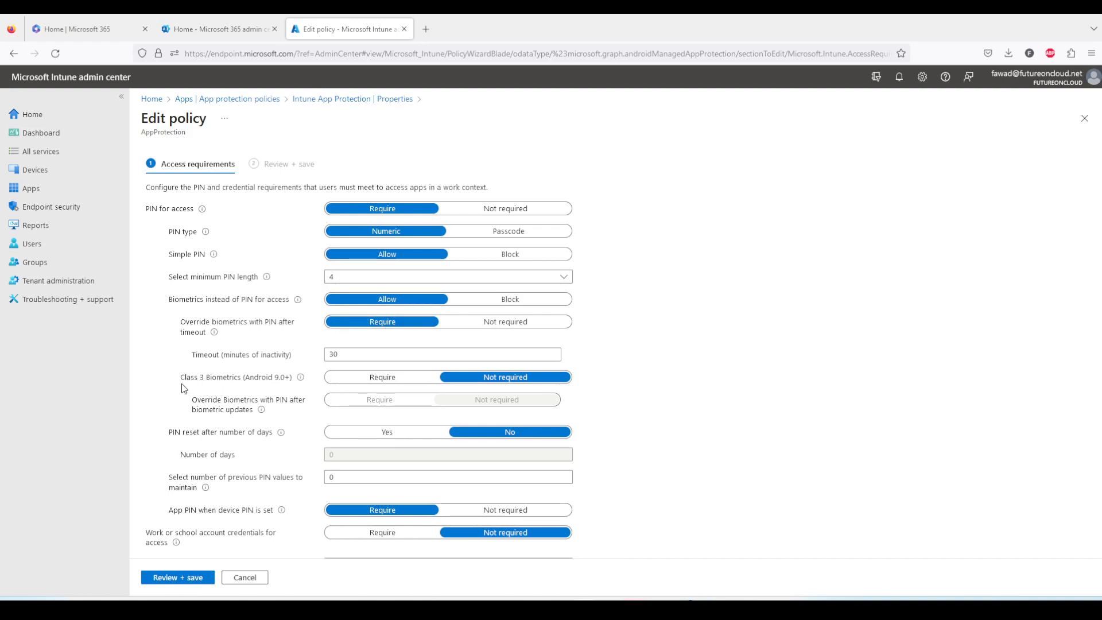
pyautogui.scroll(-1, 219, 425)
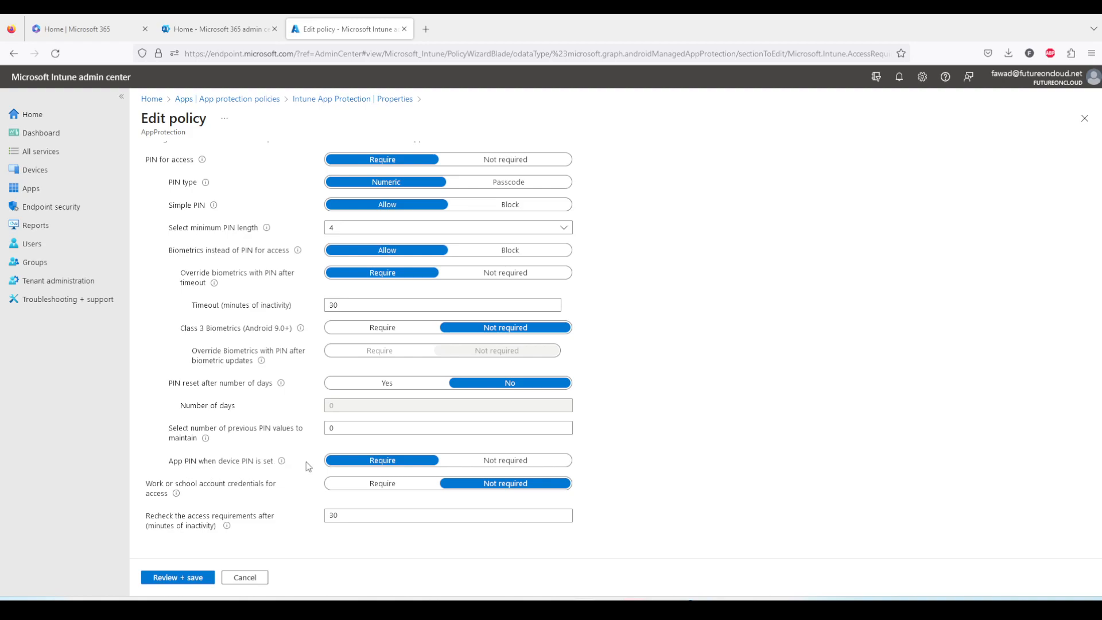
pyautogui.moveTo(282, 464)
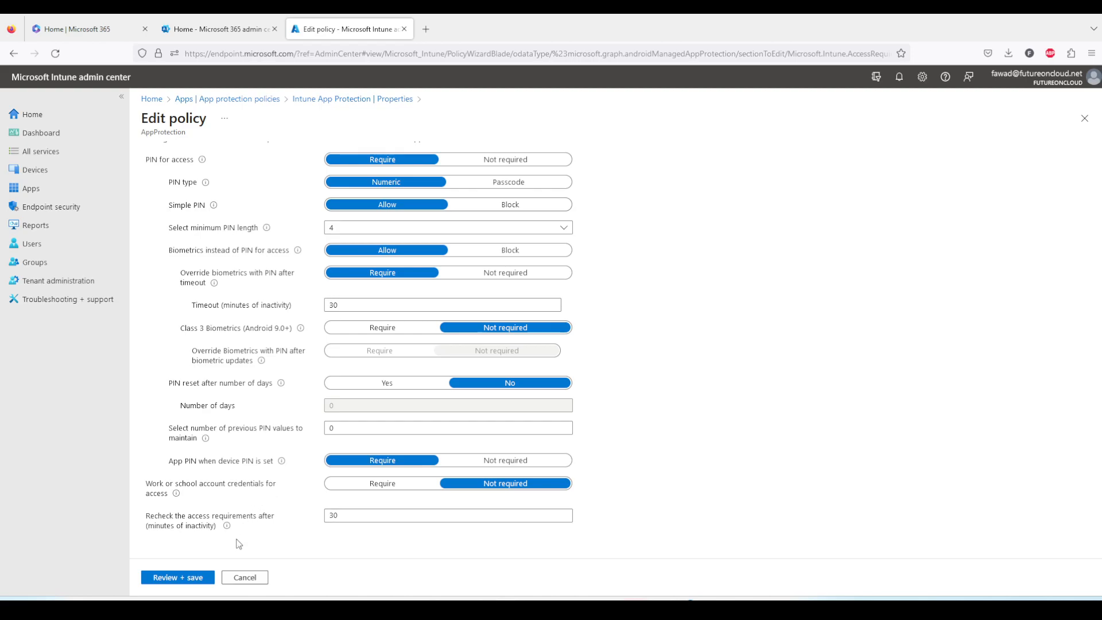
pyautogui.click(195, 577)
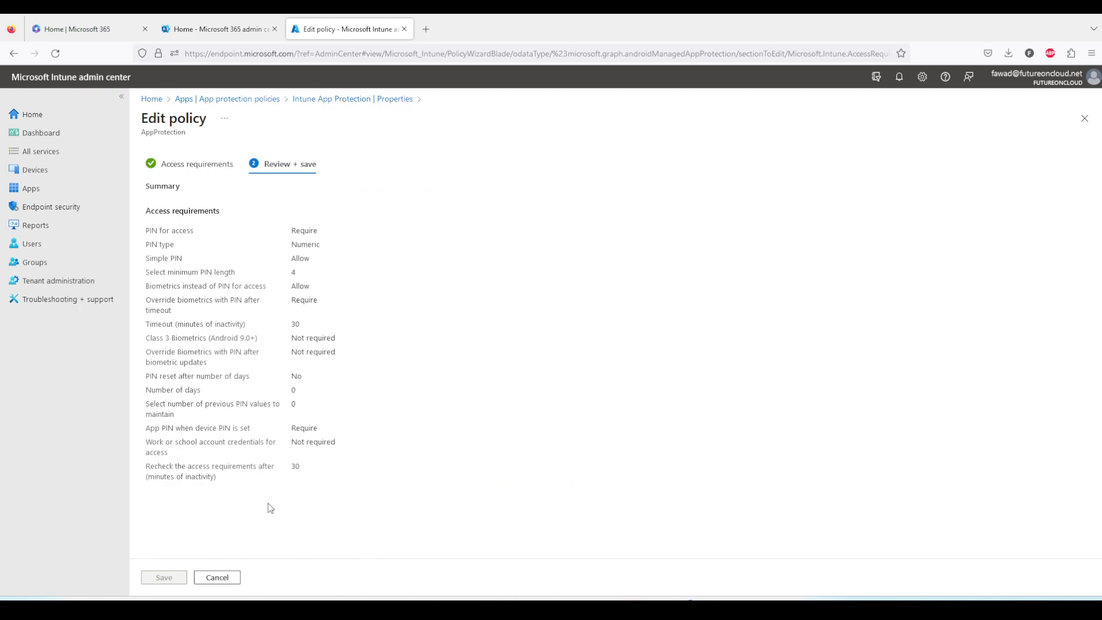
pyautogui.click(217, 578)
# Examine the maximum PIN attempts under Conditional launch and the included group under Assignments
pyautogui.scroll(-2, 388, 439)
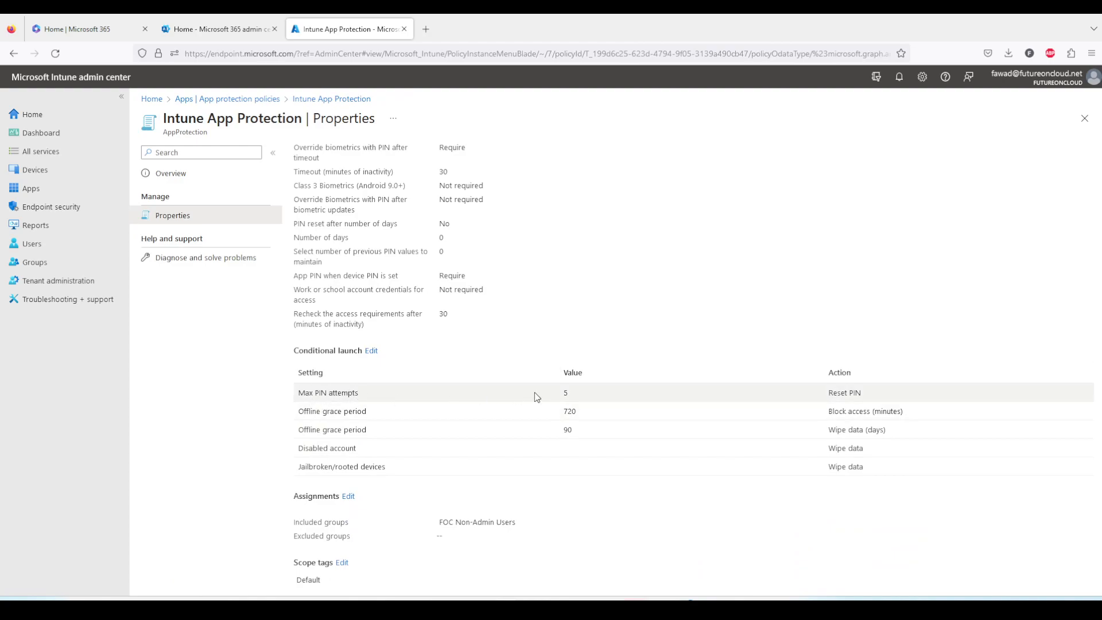
pyautogui.doubleClick(565, 393)
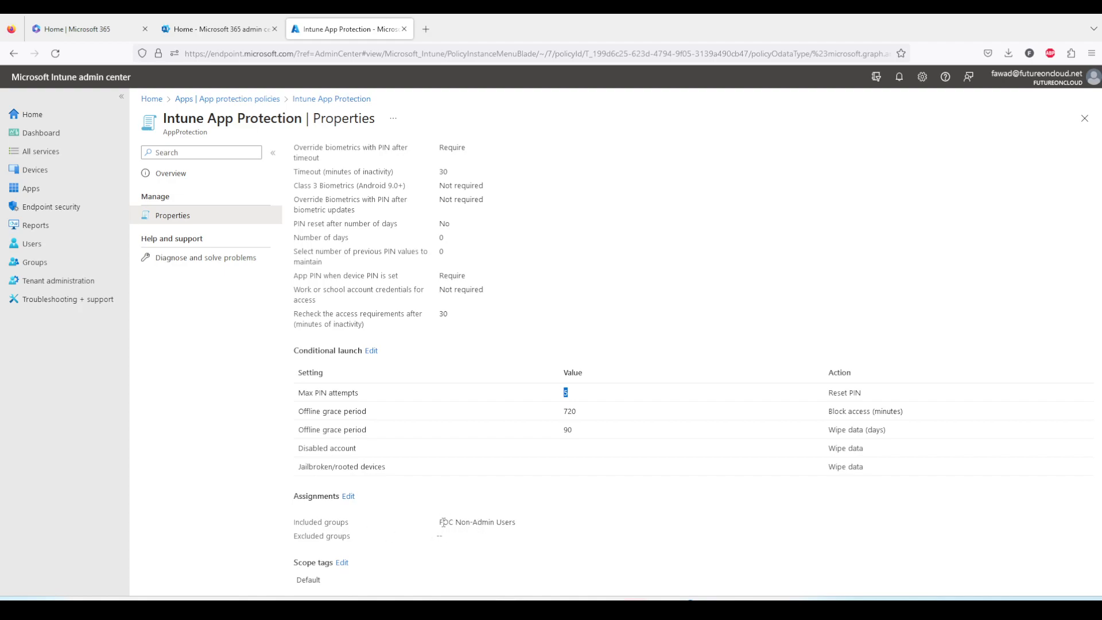
pyautogui.moveTo(441, 522); pyautogui.dragTo(524, 528)
# Switch to the mirrored phone in LetsView and reposition its window over the policy properties so the whole phone screen shows
pyautogui.click(760, 608)
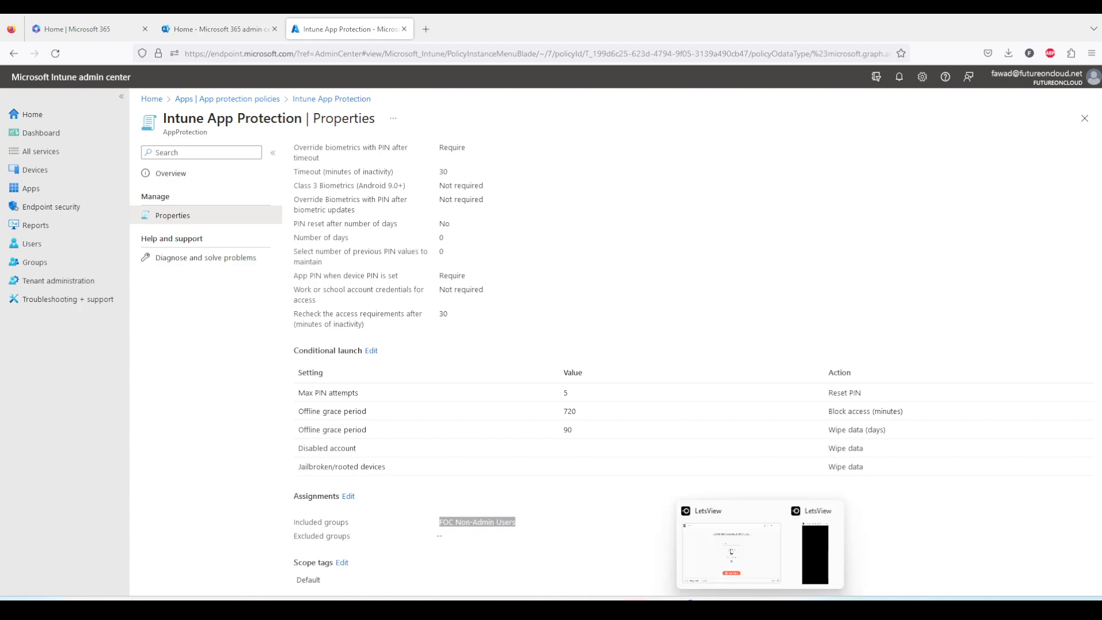
pyautogui.click(815, 553)
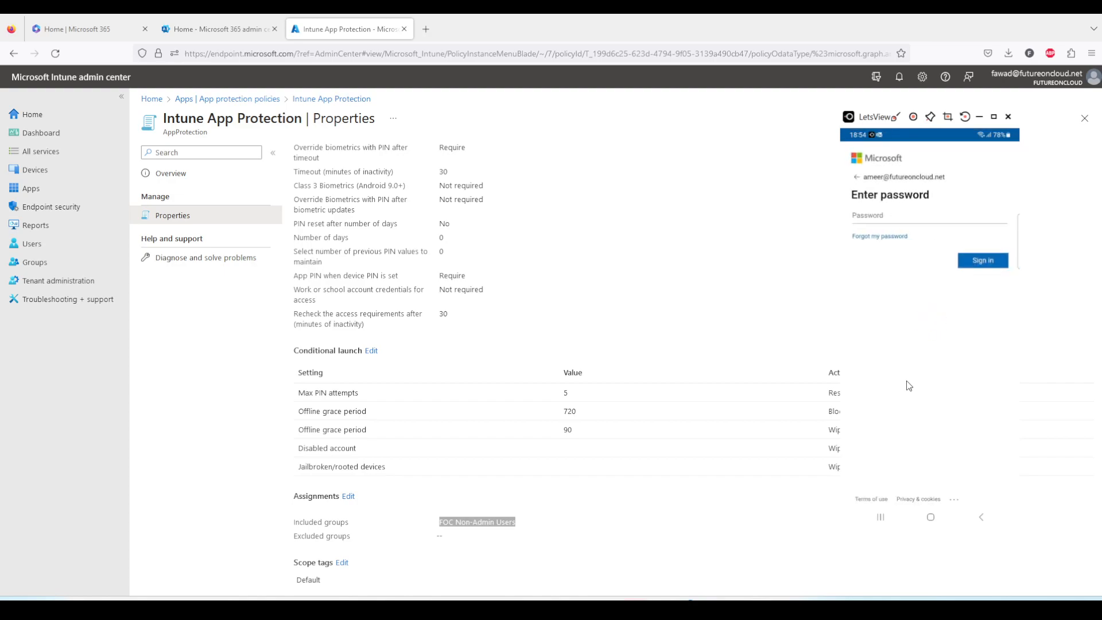
pyautogui.moveTo(870, 119); pyautogui.dragTo(846, 552)
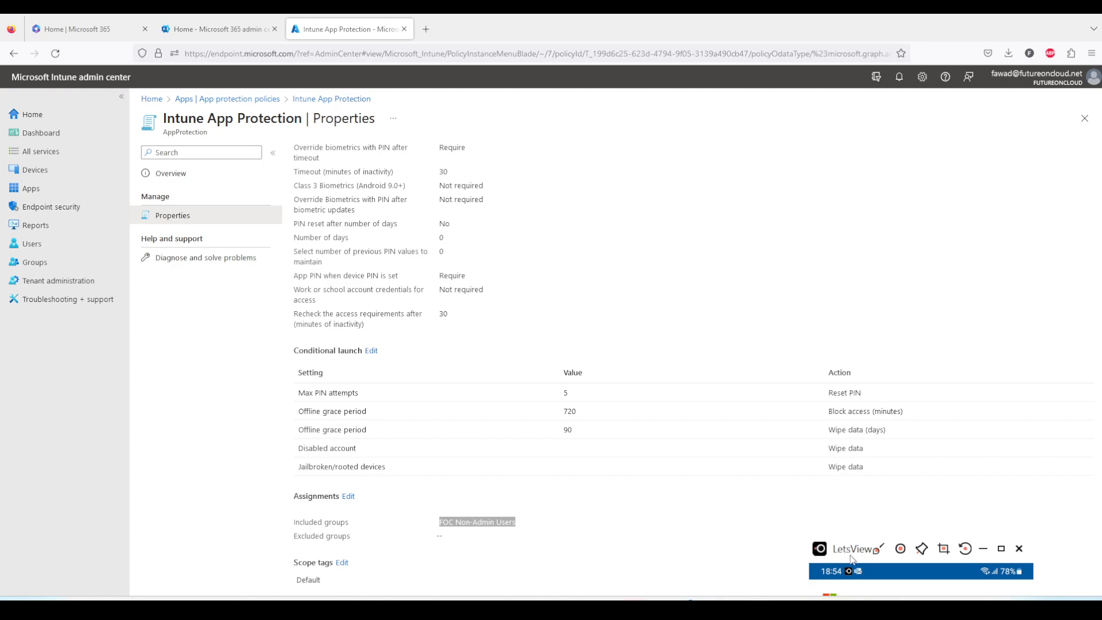
pyautogui.moveTo(859, 554); pyautogui.dragTo(786, 169)
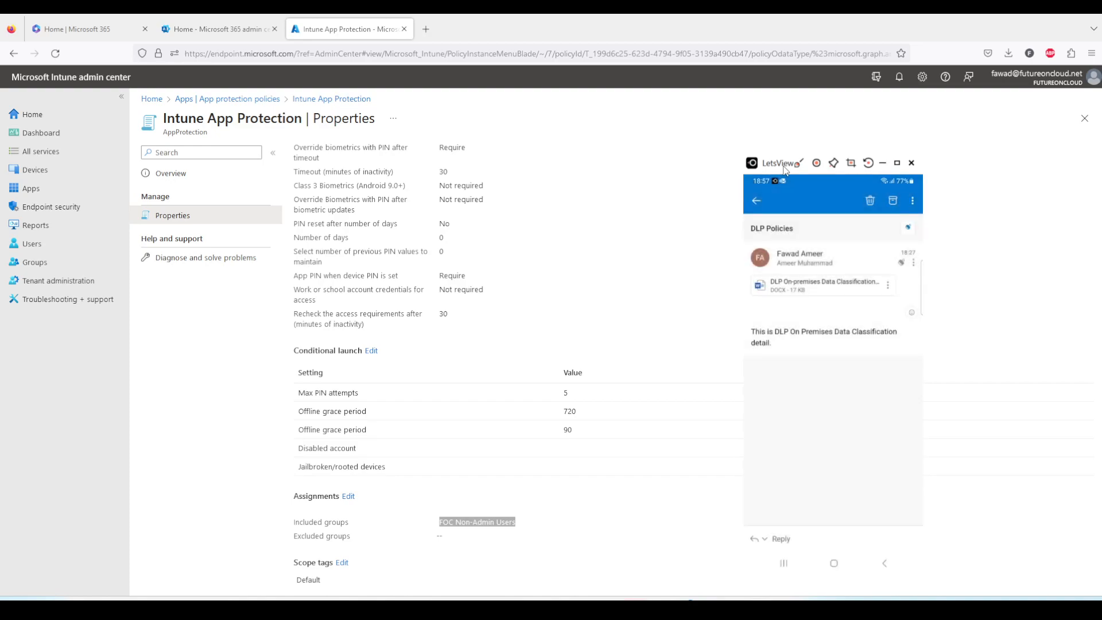
# Return to the policy properties and highlight the Printing org data setting under Data protection
pyautogui.click(540, 306)
pyautogui.scroll(2, 538, 305)
pyautogui.scroll(2, 537, 305)
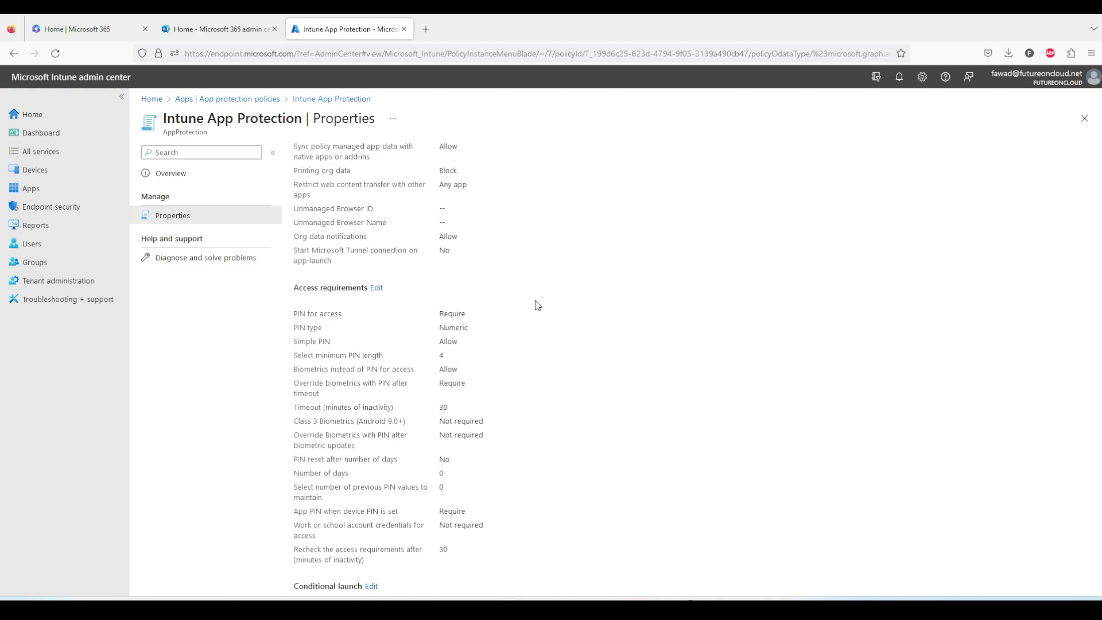
pyautogui.scroll(1, 537, 305)
pyautogui.moveTo(297, 229); pyautogui.dragTo(504, 232)
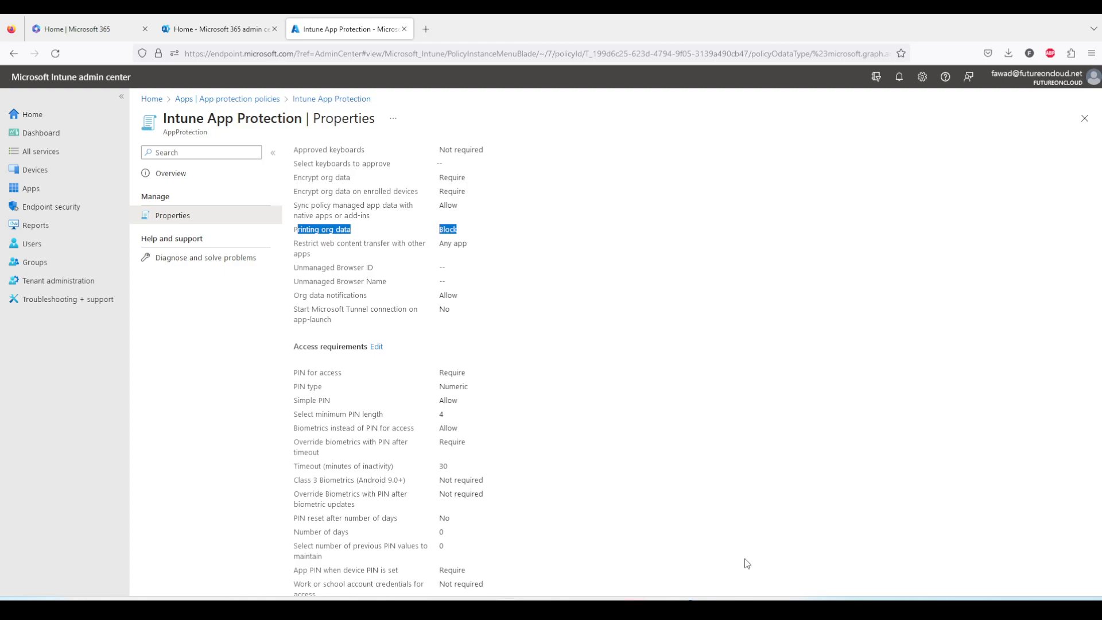
# Bring the mirrored phone back in LetsView, circle "Cannot save to device" with the annotation pen and exit annotation mode
pyautogui.click(759, 597)
pyautogui.click(809, 553)
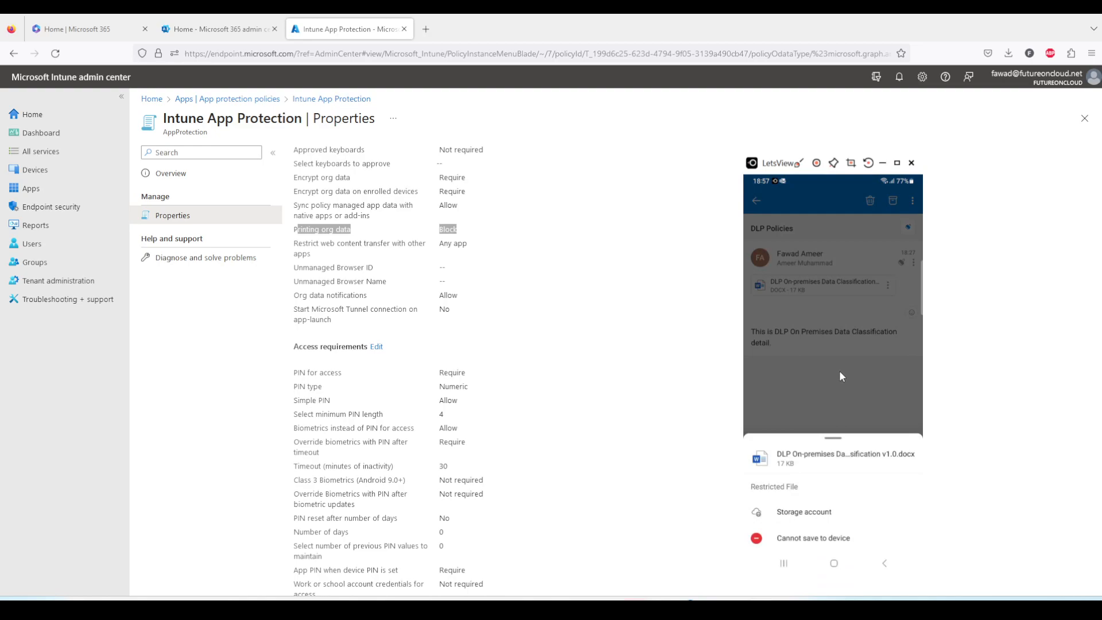
pyautogui.click(800, 163)
pyautogui.moveTo(763, 527)
pyautogui.mouseDown()
pyautogui.moveTo(855, 526)
pyautogui.moveTo(789, 546)
pyautogui.moveTo(756, 532)
pyautogui.mouseUp()
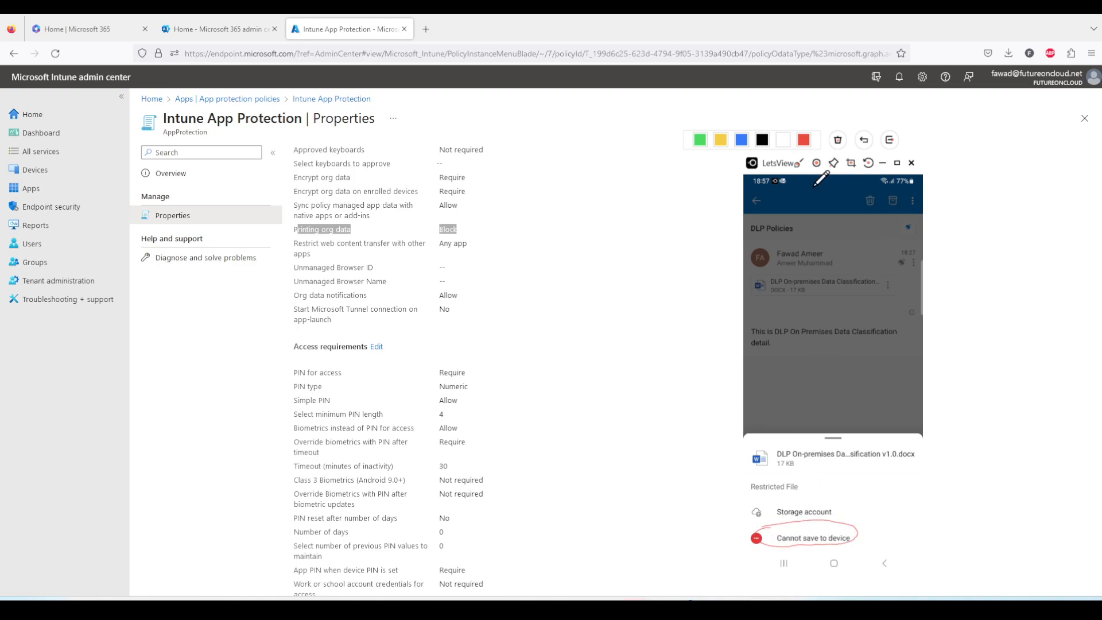
pyautogui.click(799, 165)
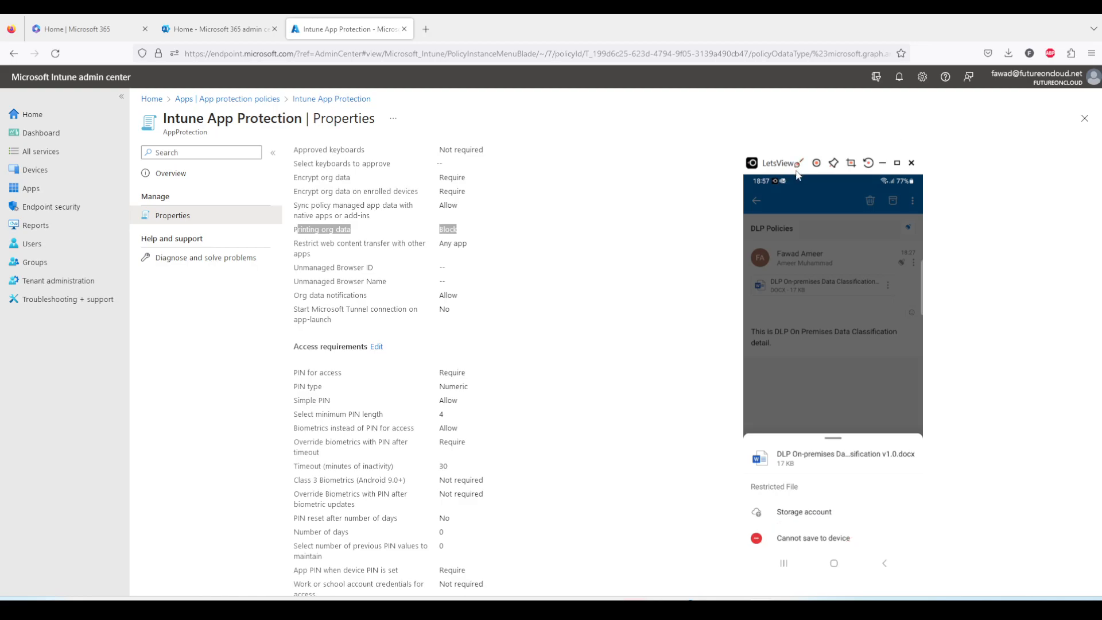
# Return to the Data protection settings and examine which services users are allowed to save copies of org data to
pyautogui.click(568, 257)
pyautogui.scroll(3, 450, 265)
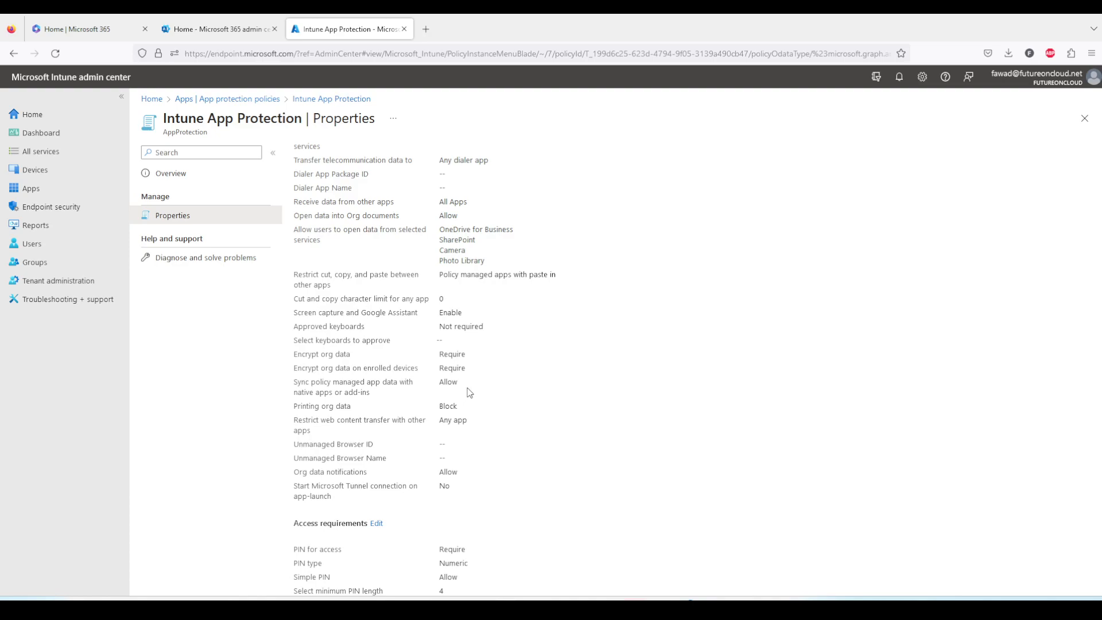
pyautogui.scroll(2, 468, 388)
pyautogui.scroll(2, 468, 388)
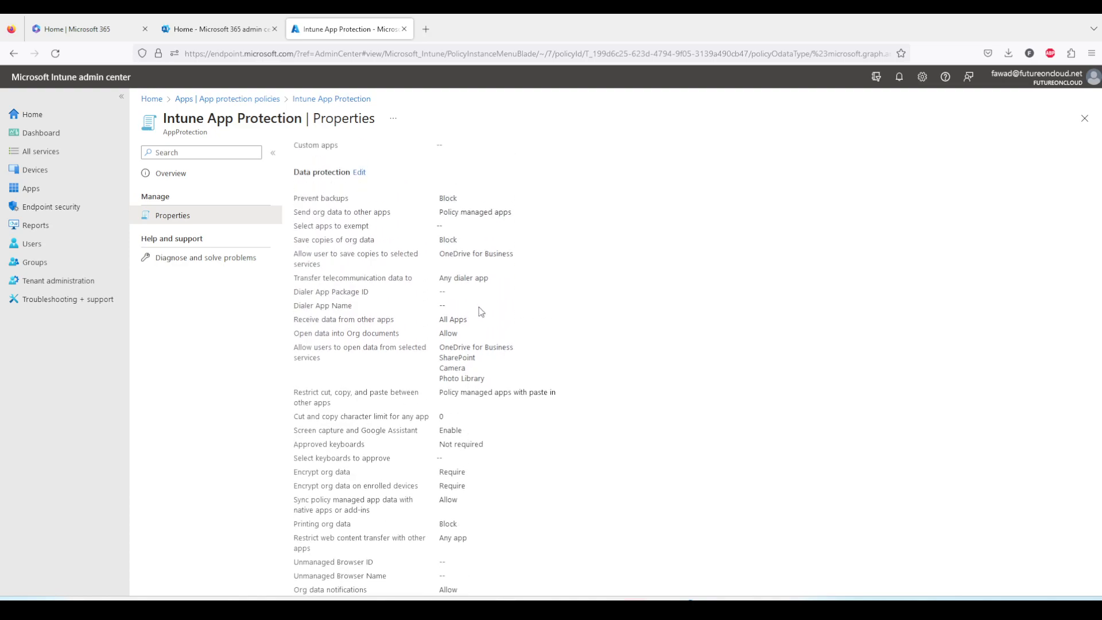
pyautogui.moveTo(295, 253); pyautogui.dragTo(513, 257)
pyautogui.click(519, 257)
# Switch back to the mirrored phone in LetsView and delete the pasted text from the untitled note
pyautogui.click(816, 569)
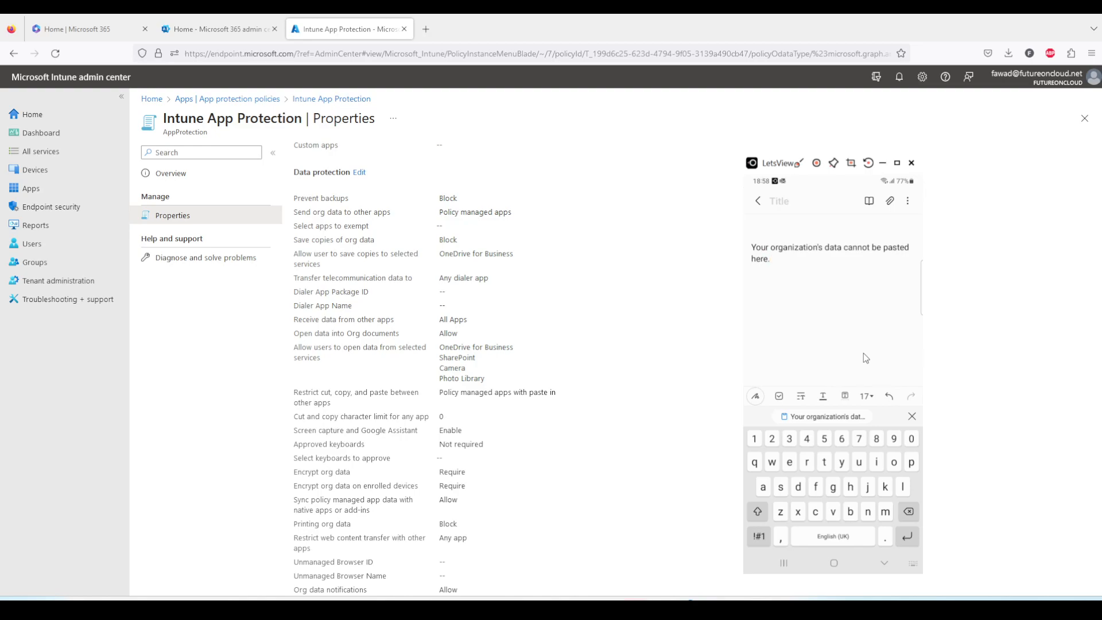
pyautogui.press('BackSpace')
pyautogui.press('BackSpace')
pyautogui.press('BackSpace')
pyautogui.press('BackSpace')
pyautogui.press('BackSpace')
pyautogui.press('BackSpace')
pyautogui.press('BackSpace')
pyautogui.press('BackSpace')
pyautogui.press('BackSpace')
pyautogui.press('BackSpace')
pyautogui.press('BackSpace')
pyautogui.press('BackSpace')
pyautogui.press('BackSpace')
pyautogui.press('BackSpace')
pyautogui.press('BackSpace')
pyautogui.press('BackSpace')
pyautogui.press('BackSpace')
pyautogui.press('BackSpace')
pyautogui.press('BackSpace')
pyautogui.press('BackSpace')
pyautogui.press('BackSpace')
pyautogui.press('BackSpace')
pyautogui.press('BackSpace')
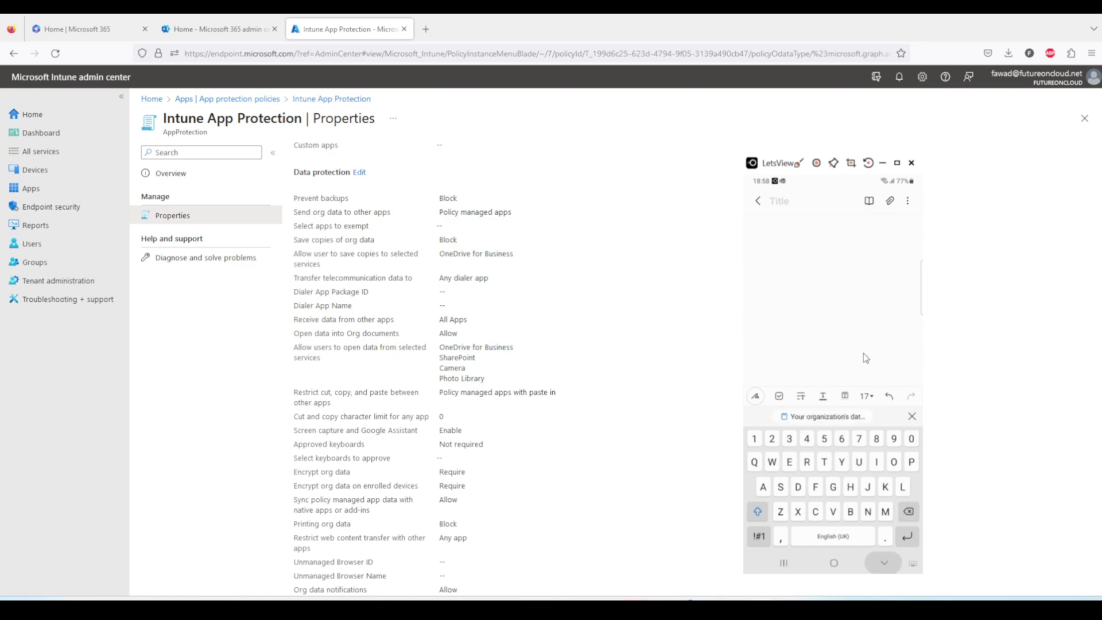